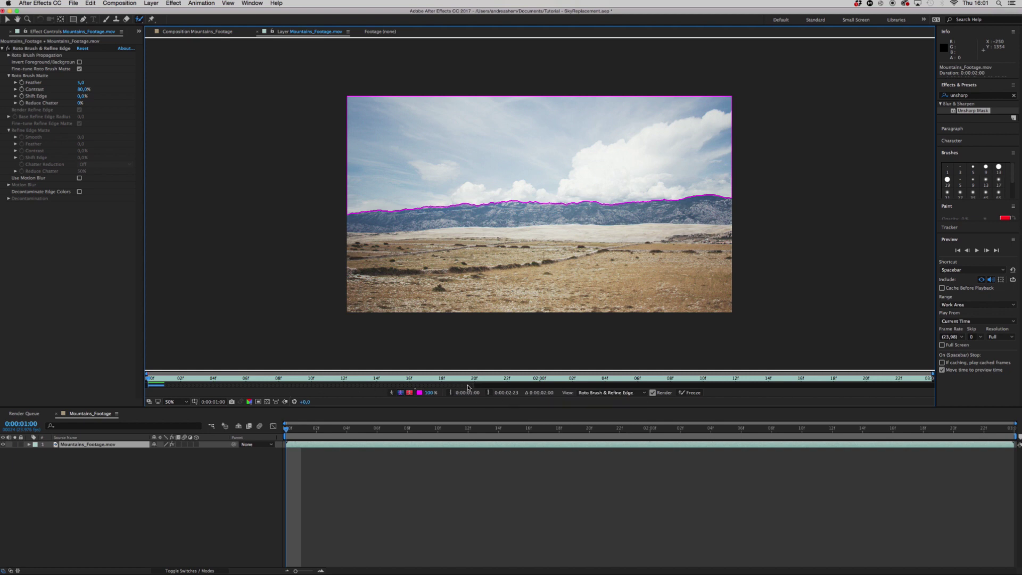
Play and scrub through the Mountains_Footage clip to check the Roto Brush outline along the ridge, ending on the first frame
{"action": "key", "text": "space"}
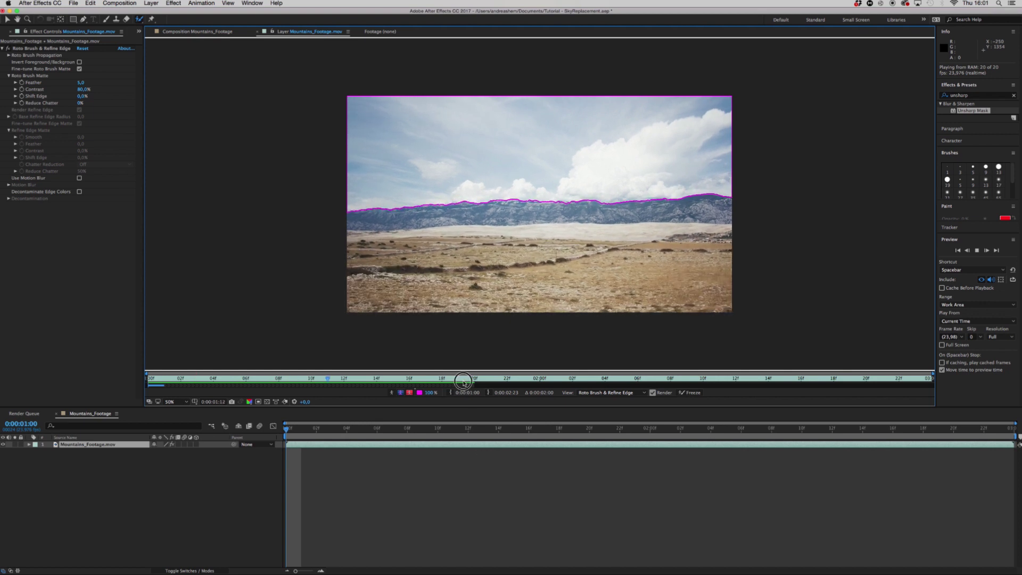
{"action": "left_click", "coordinate": [463, 380]}
{"action": "left_click_drag", "start_coordinate": [475, 147], "coordinate": [595, 146]}
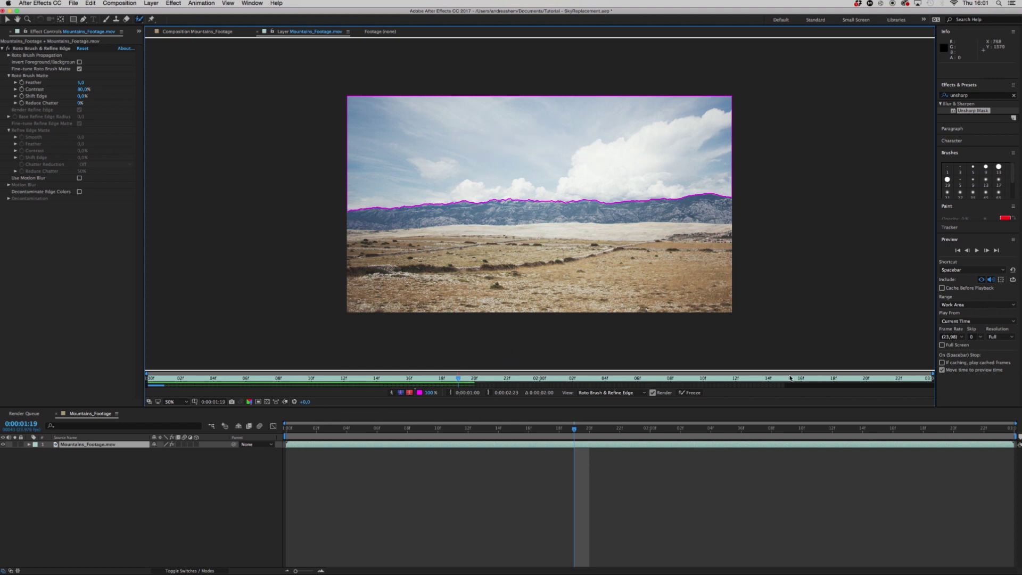
{"action": "left_click", "coordinate": [768, 379]}
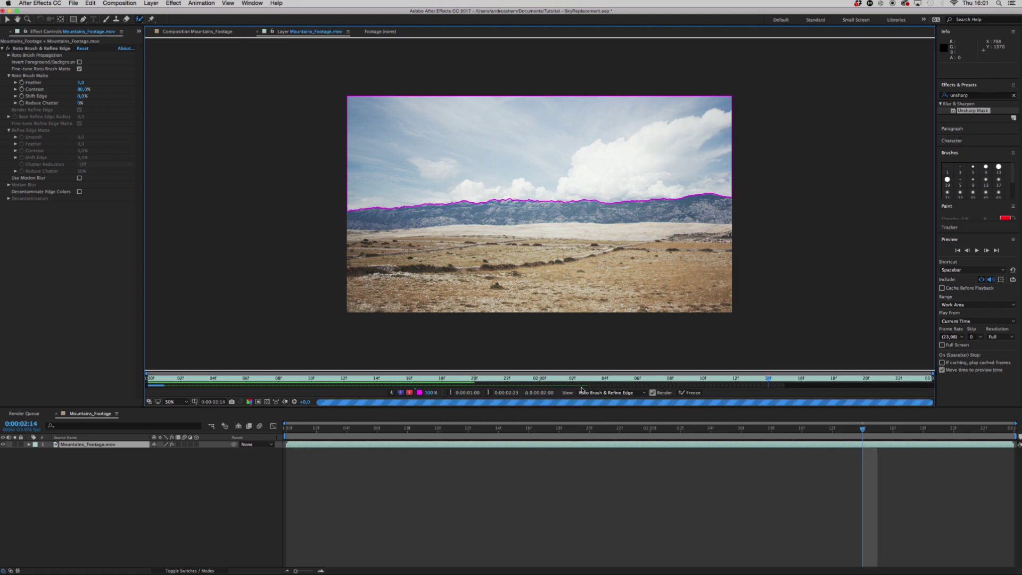
{"action": "left_click", "coordinate": [740, 380]}
{"action": "key", "text": "space"}
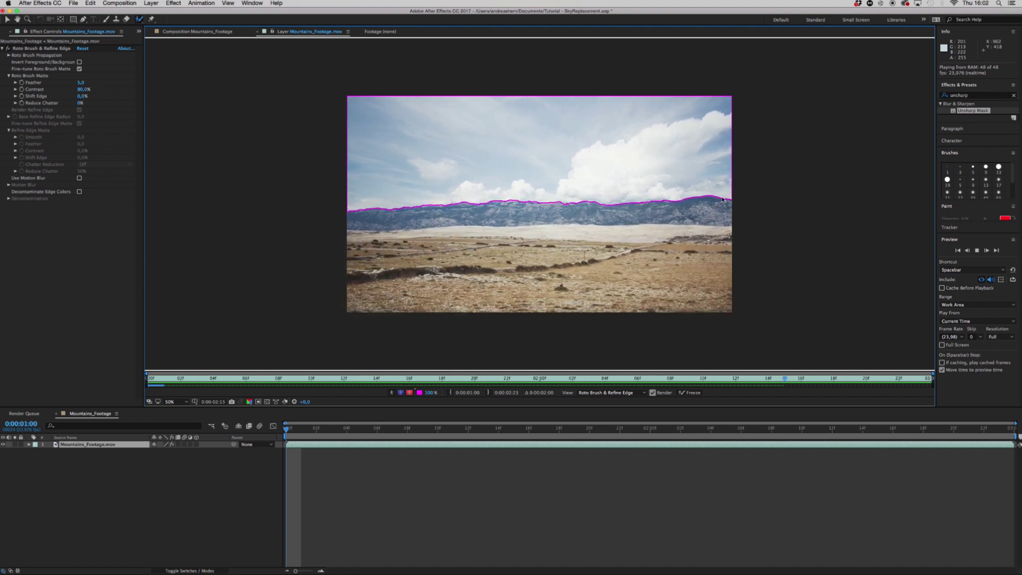
{"action": "left_click", "coordinate": [241, 378]}
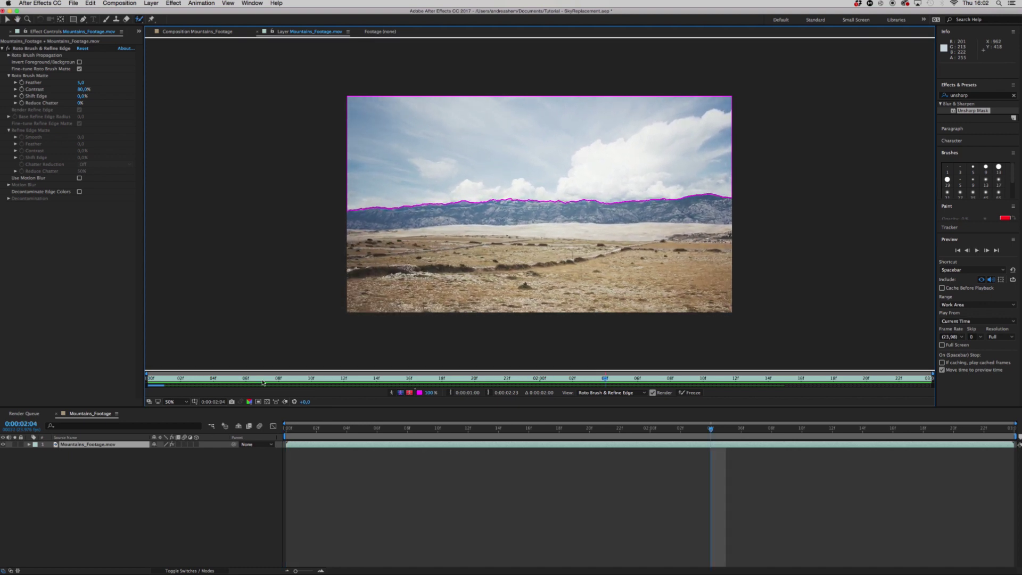
{"action": "left_click_drag", "start_coordinate": [241, 378], "coordinate": [137, 371]}
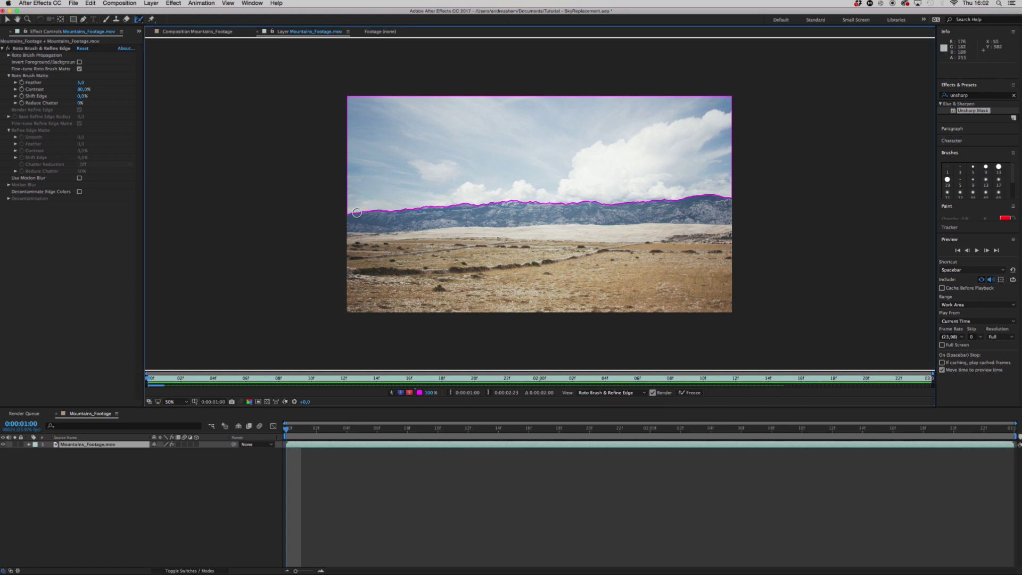
Paint a Refine Edge stroke along the entire mountain ridge on the first frame and preview the refined matte
{"action": "left_click_drag", "start_coordinate": [348, 213], "coordinate": [747, 201]}
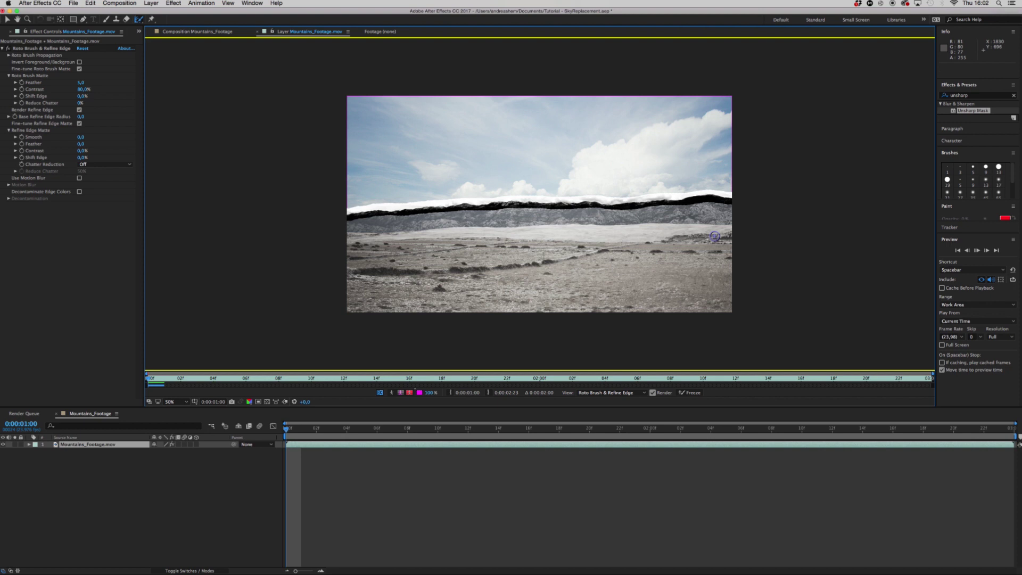
{"action": "key", "text": "space"}
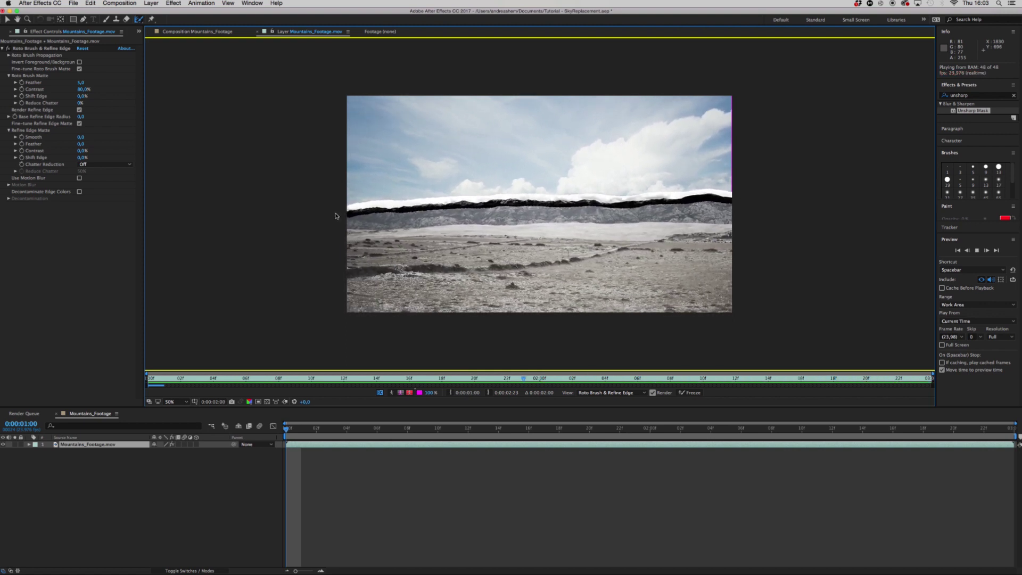
{"action": "key", "text": "space"}
{"action": "scroll", "coordinate": [373, 219], "scroll_direction": "up", "scroll_amount": 4}
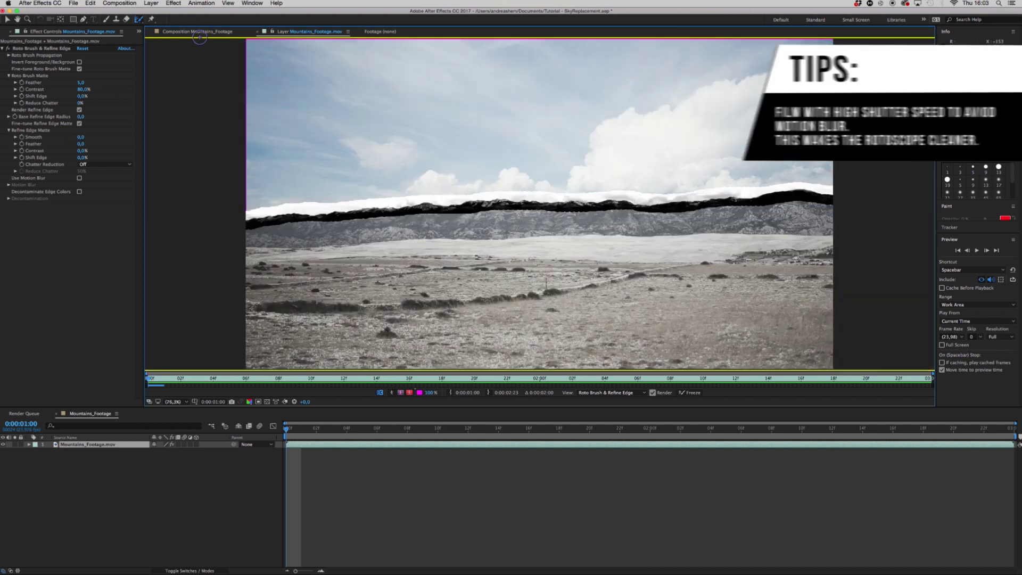
Invert the Roto Brush foreground and background in the composition so the sky is cut out, and preview the result
{"action": "left_click", "coordinate": [194, 32]}
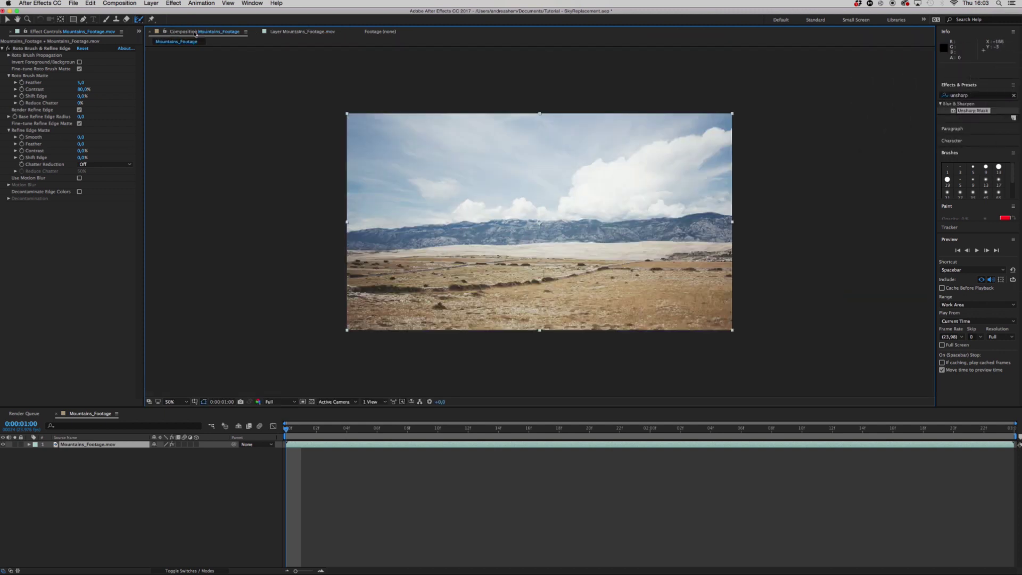
{"action": "left_click", "coordinate": [78, 62]}
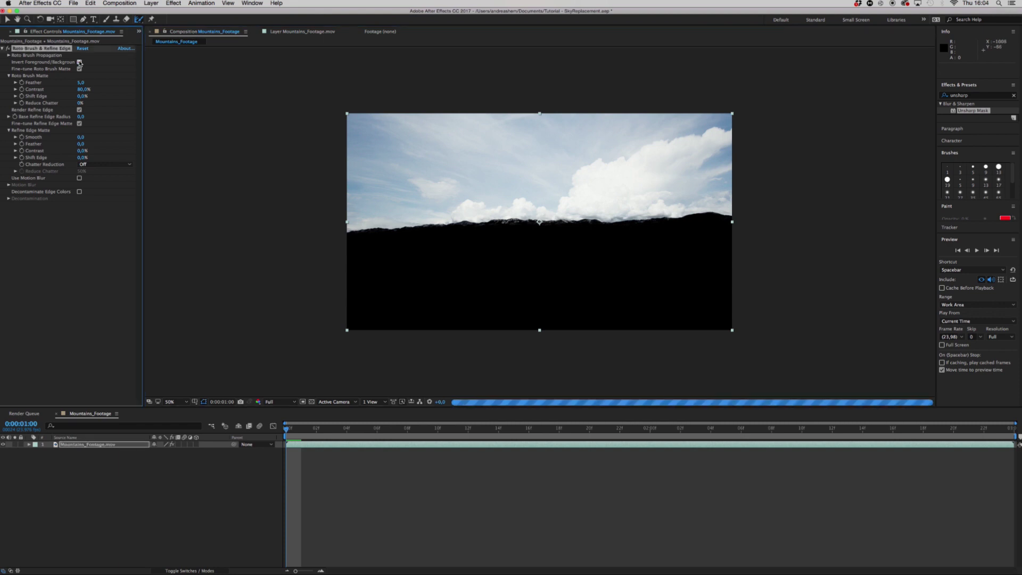
{"action": "key", "text": "space"}
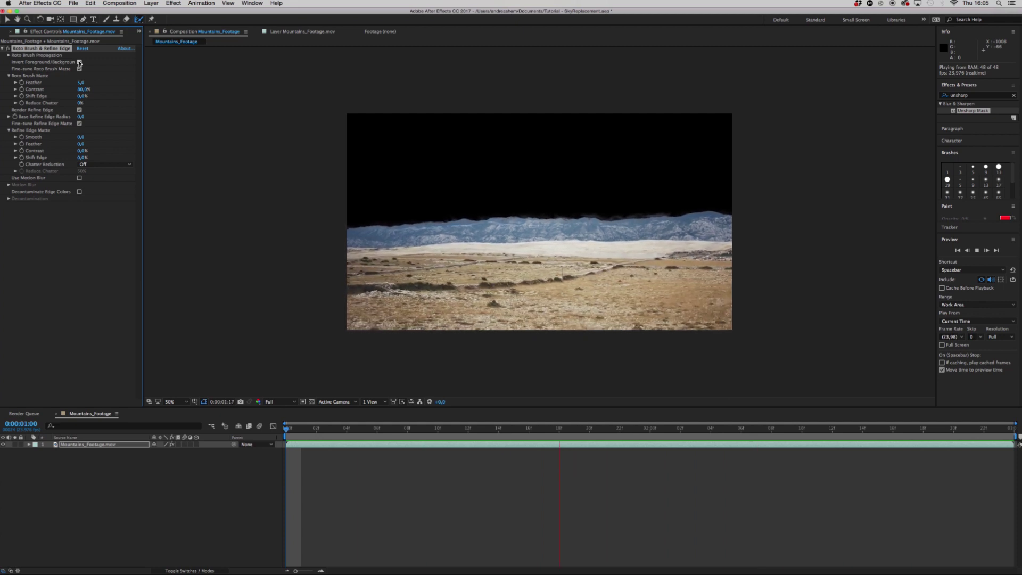
{"action": "key", "text": "space"}
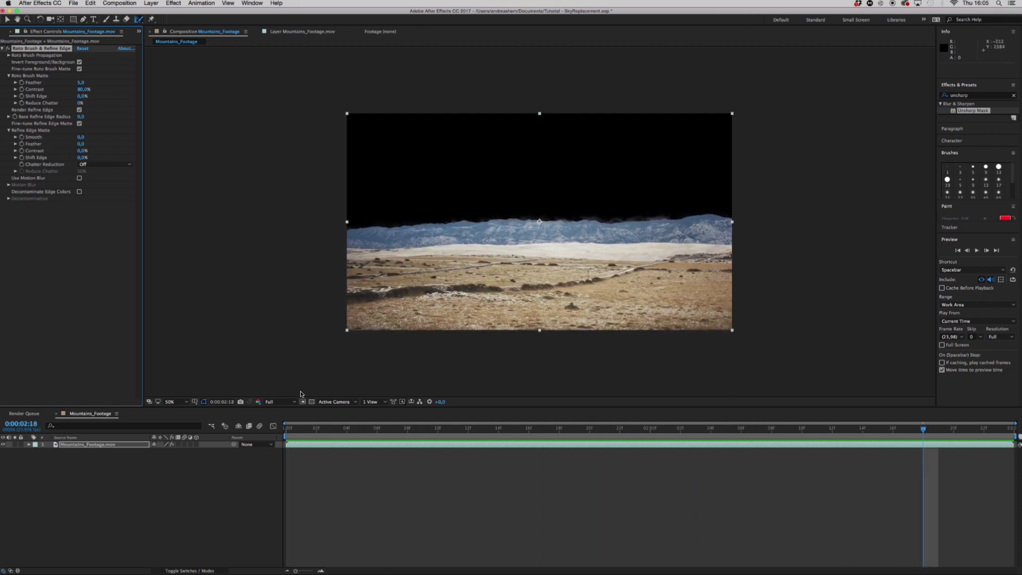
{"action": "left_click", "coordinate": [292, 429]}
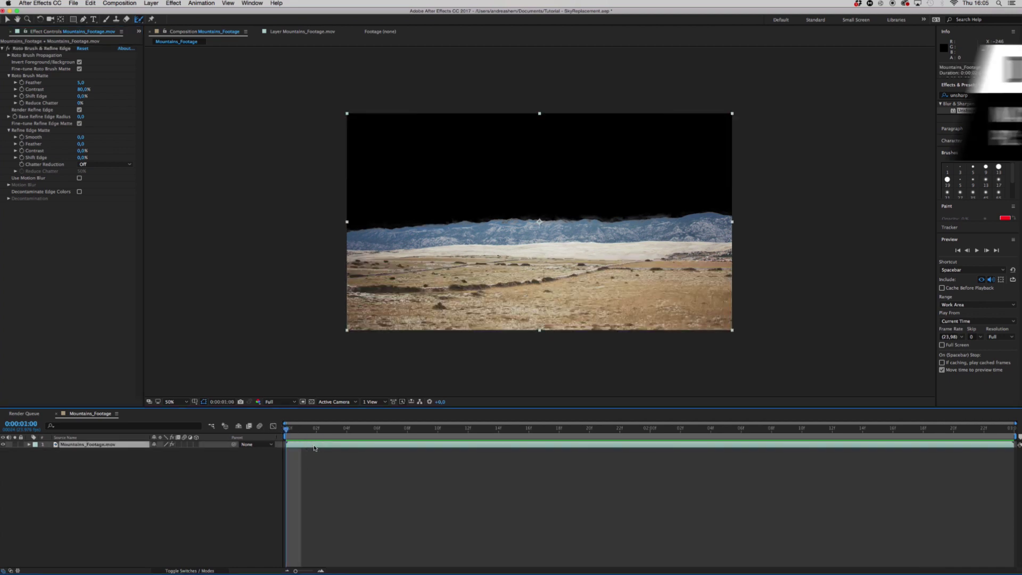
Duplicate the Mountains_Footage layer and remove the Roto Brush & Refine Edge effect from the lower copy
{"action": "key", "text": "super+d"}
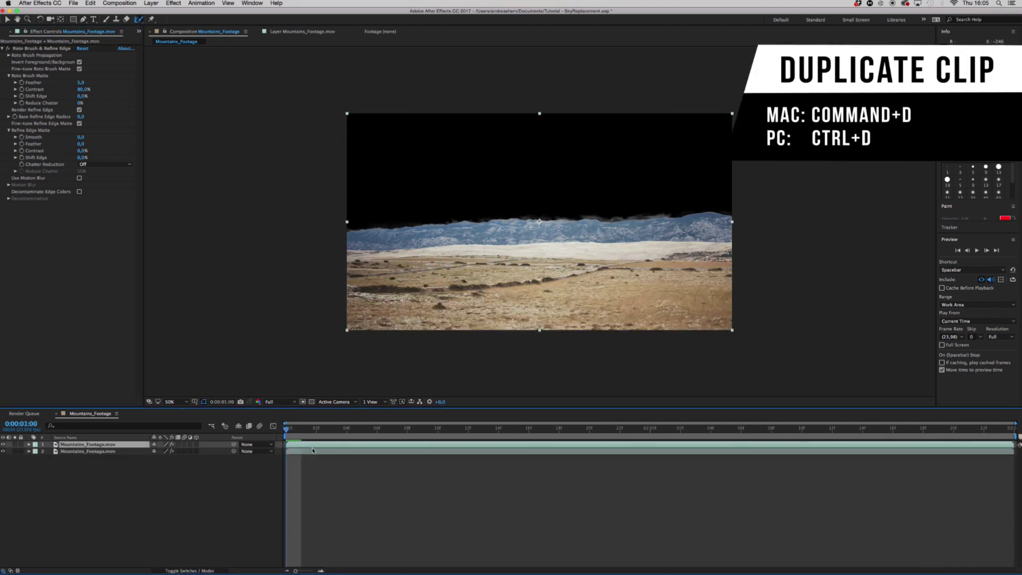
{"action": "key", "text": "Delete"}
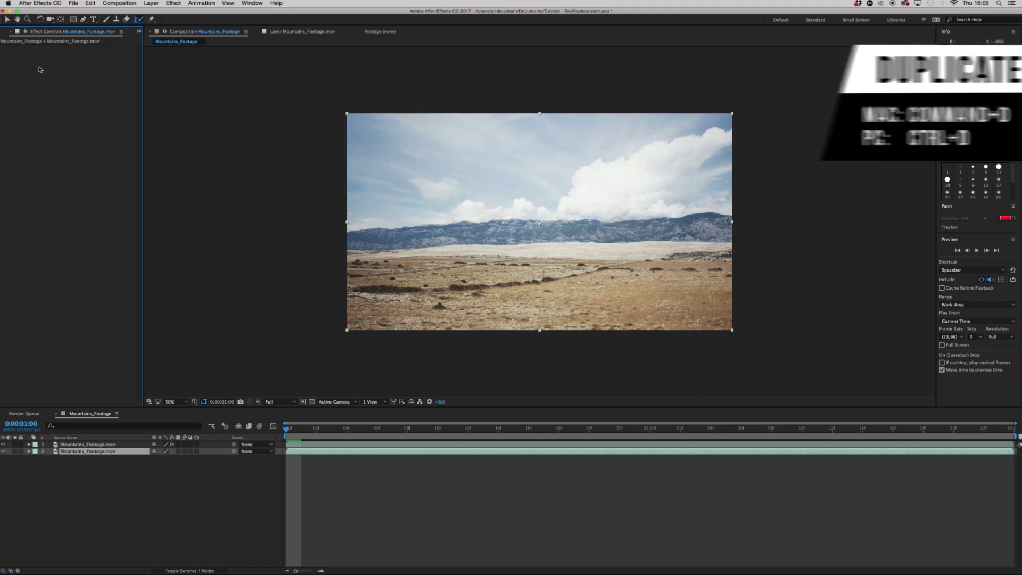
Track the camera on the lower Mountains_Footage layer and enlarge the track points to about 565%
{"action": "right_click", "coordinate": [312, 452]}
{"action": "left_click", "coordinate": [346, 516]}
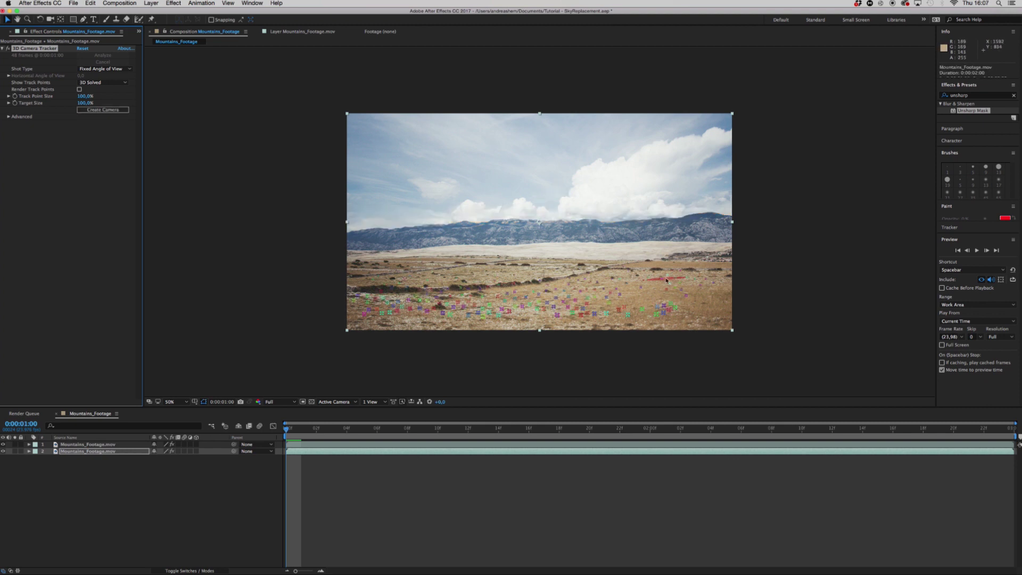
{"action": "left_click_drag", "start_coordinate": [85, 98], "coordinate": [282, 110]}
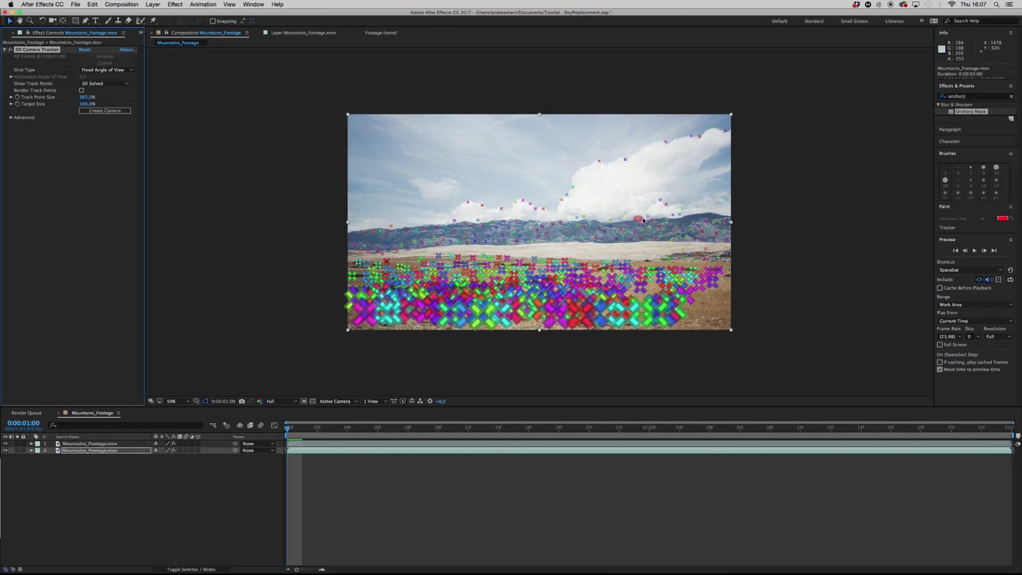
Select the track points in the clouds, create a solid and camera from them, and preview the tracked solid
{"action": "mouse_move", "coordinate": [643, 220]}
{"action": "left_mouse_down"}
{"action": "mouse_move", "coordinate": [698, 183]}
{"action": "mouse_move", "coordinate": [707, 152]}
{"action": "mouse_move", "coordinate": [690, 127]}
{"action": "mouse_move", "coordinate": [433, 171]}
{"action": "mouse_move", "coordinate": [407, 197]}
{"action": "mouse_move", "coordinate": [458, 218]}
{"action": "left_mouse_up"}
{"action": "right_click", "coordinate": [597, 193]}
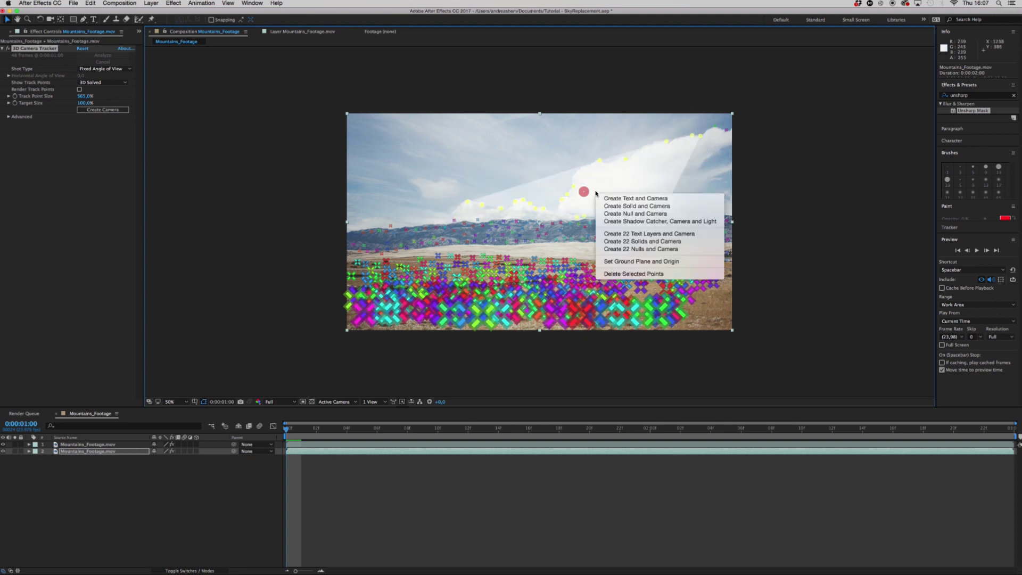
{"action": "left_click", "coordinate": [612, 207]}
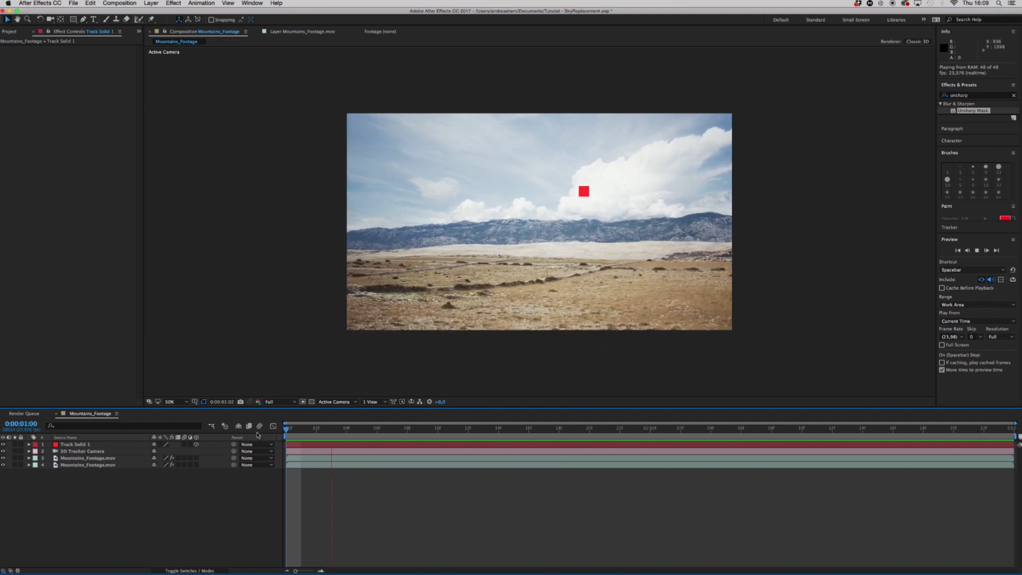
{"action": "key", "text": "space"}
Replace the Track Solid 1 layer's source with Clouds_Timelapse.mp4 and delete the lower Mountains_Footage layer
{"action": "left_click", "coordinate": [465, 446]}
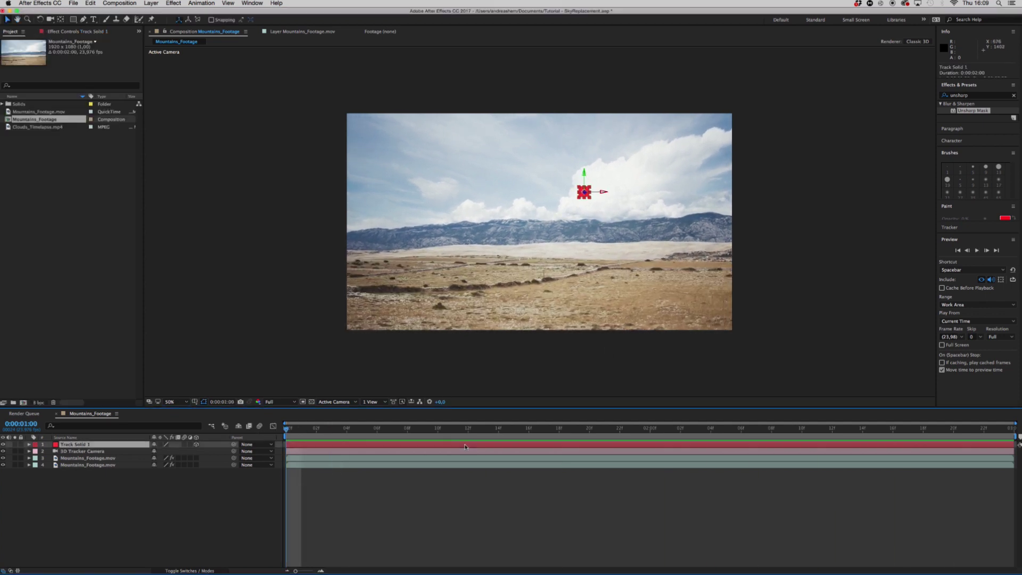
{"action": "left_click", "coordinate": [56, 127]}
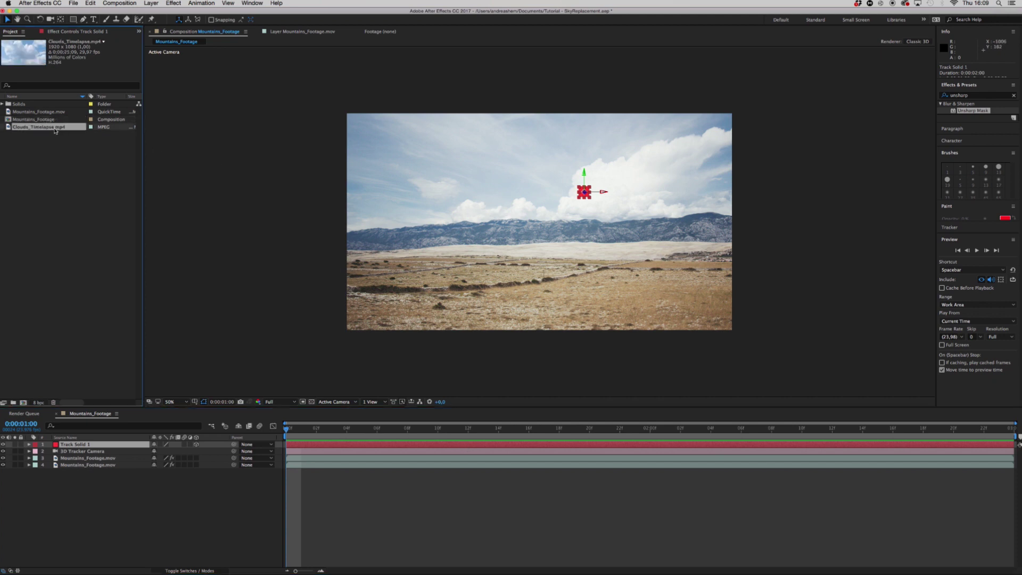
{"action": "left_click_drag", "start_coordinate": [56, 130], "coordinate": [305, 446]}
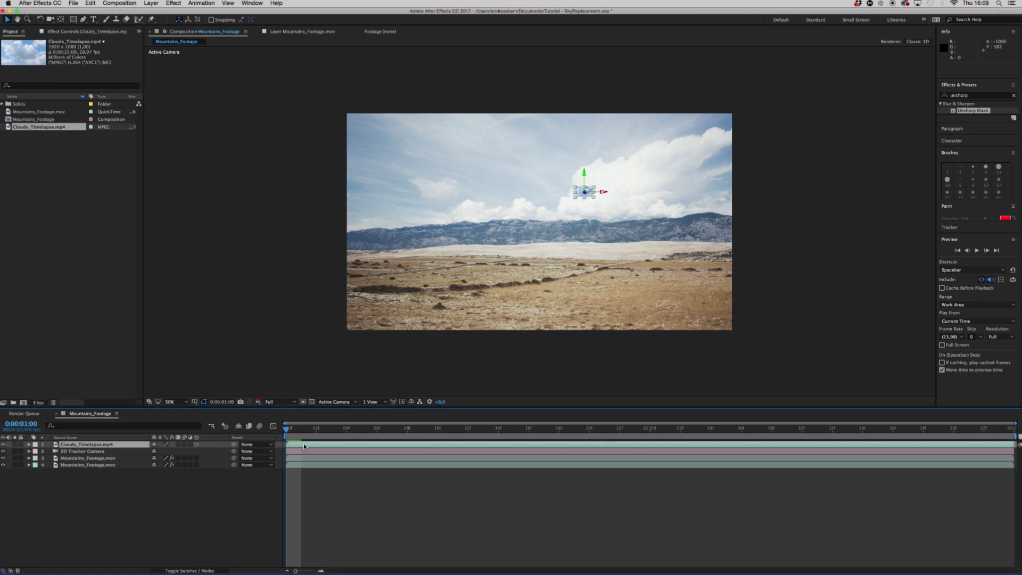
{"action": "left_click", "coordinate": [322, 466]}
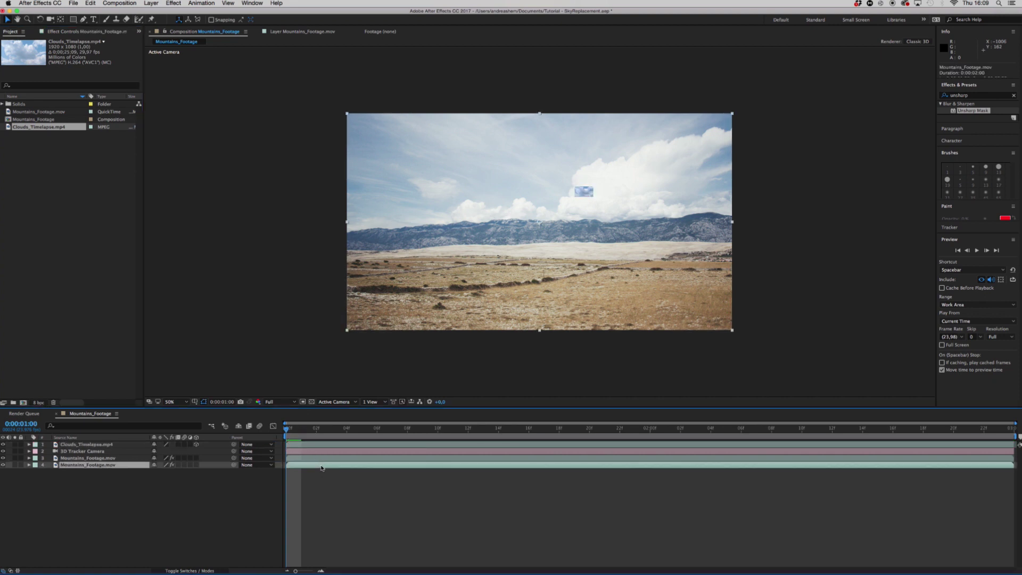
{"action": "key", "text": "Delete"}
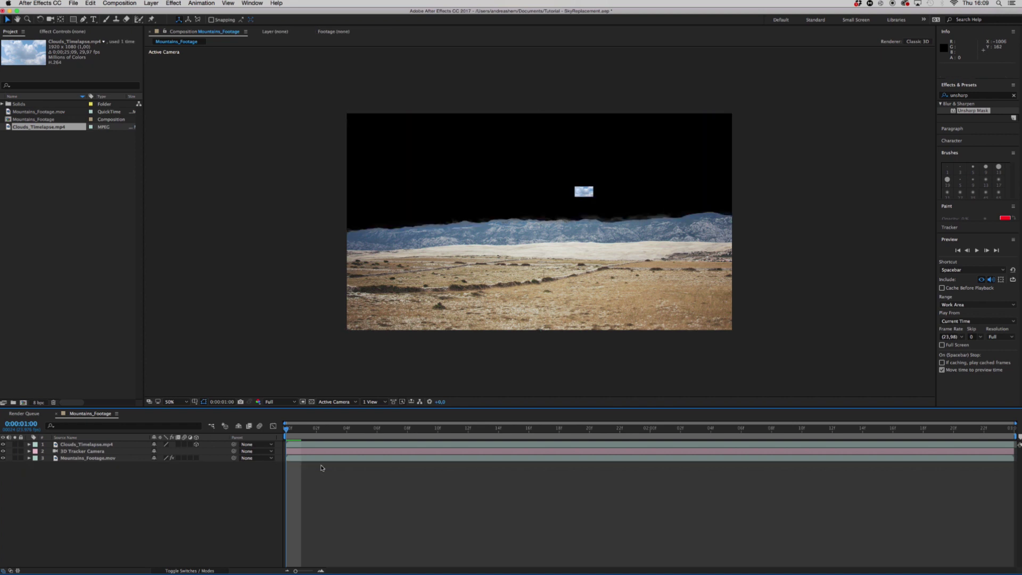
Scale the Clouds_Timelapse layer to 2343% and shift it so the clouds cover the full frame width
{"action": "left_click", "coordinate": [321, 445]}
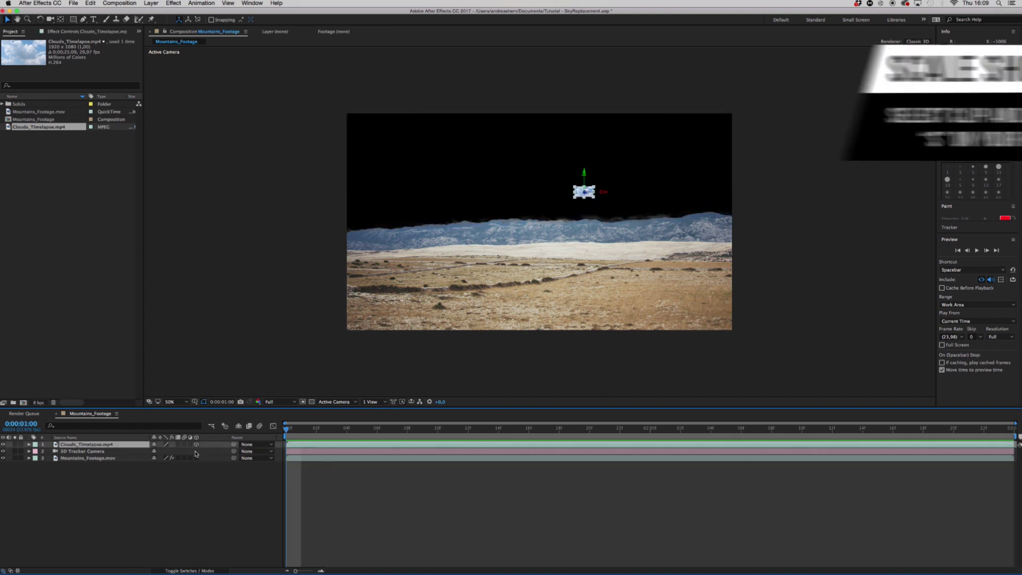
{"action": "key", "text": "s"}
{"action": "left_click_drag", "start_coordinate": [195, 452], "coordinate": [974, 434]}
{"action": "left_click_drag", "start_coordinate": [649, 260], "coordinate": [672, 258]}
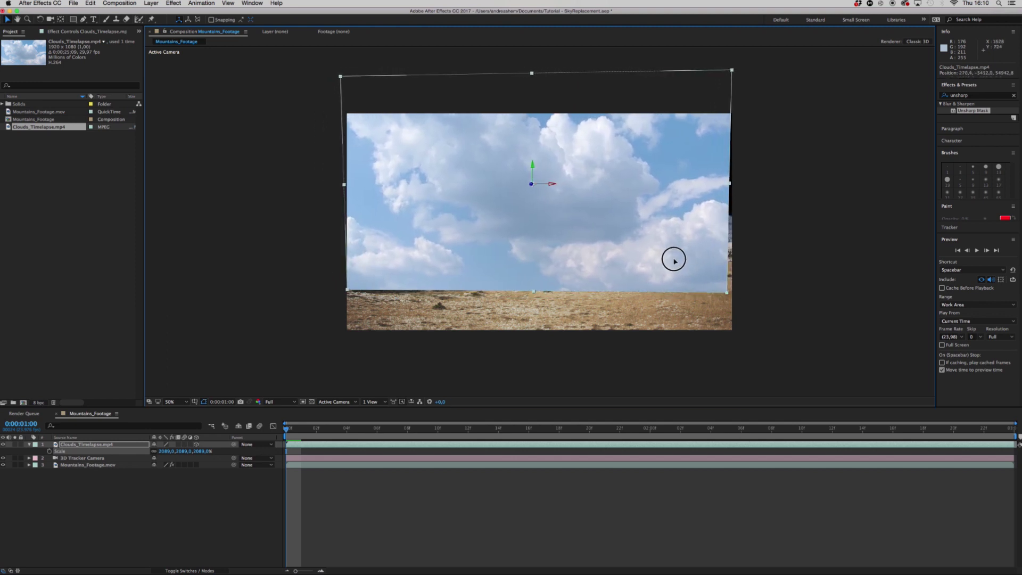
{"action": "left_click_drag", "start_coordinate": [210, 452], "coordinate": [292, 443]}
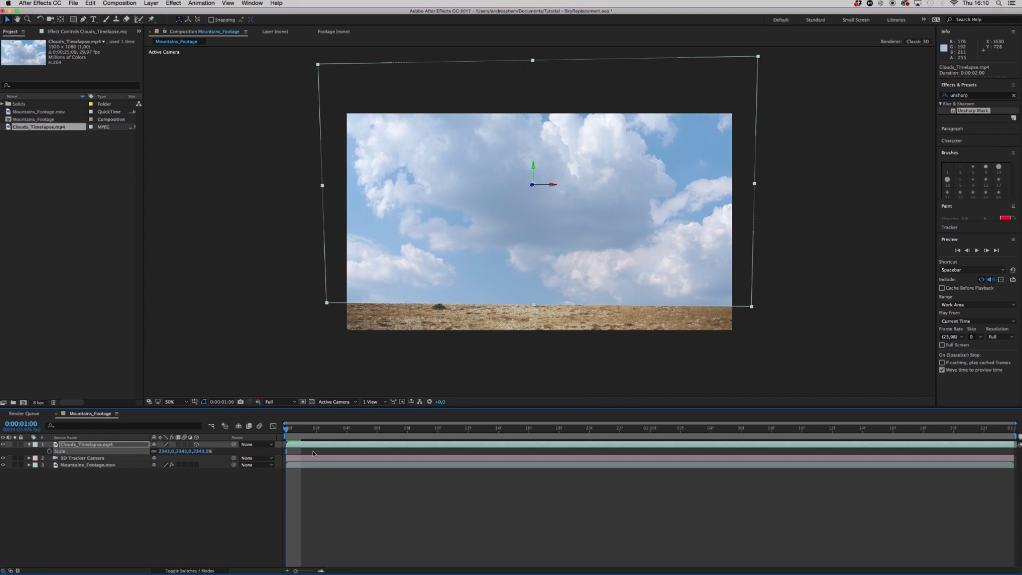
Place the Clouds_Timelapse layer beneath Mountains_Footage, reposition the clouds behind the ridge, and preview the composite
{"action": "left_click", "coordinate": [313, 453]}
{"action": "left_click", "coordinate": [313, 445]}
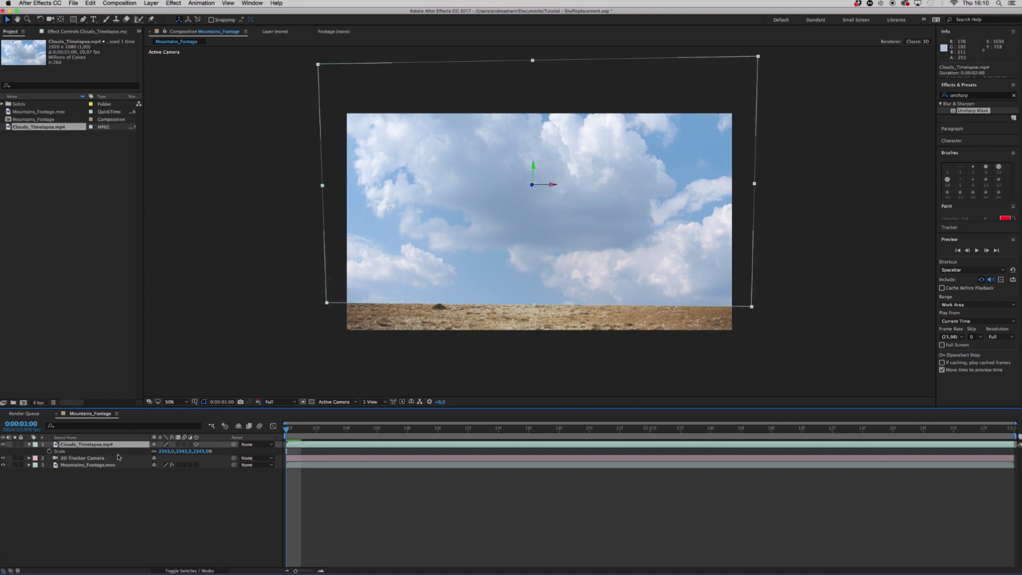
{"action": "left_click_drag", "start_coordinate": [104, 448], "coordinate": [106, 476]}
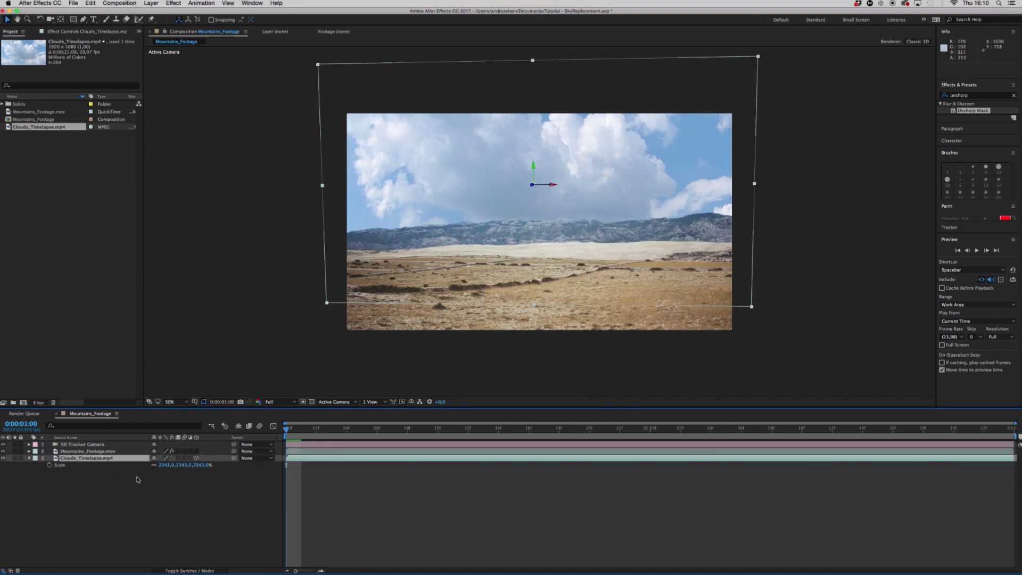
{"action": "left_click_drag", "start_coordinate": [581, 167], "coordinate": [510, 275]}
{"action": "key", "text": "space"}
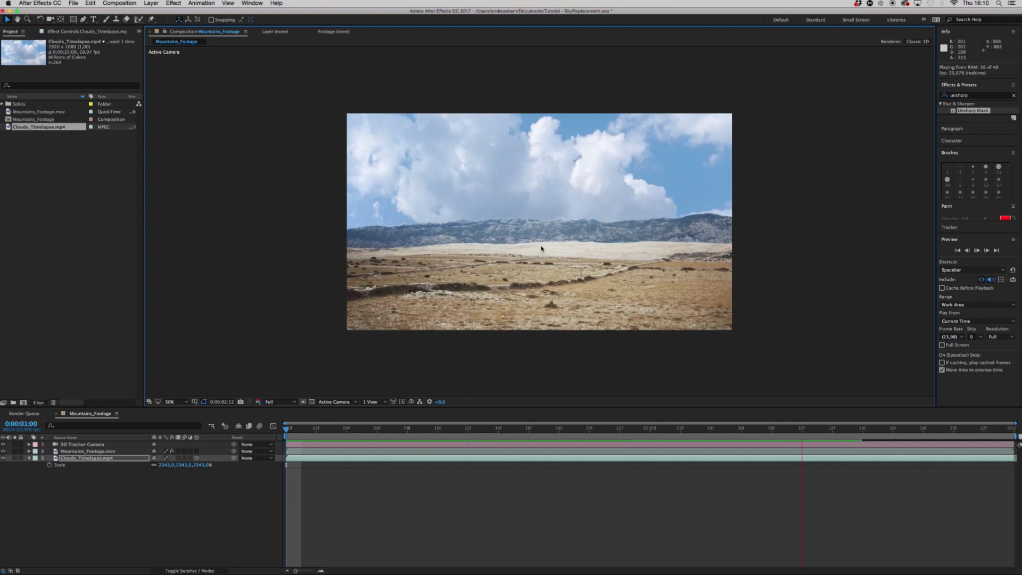